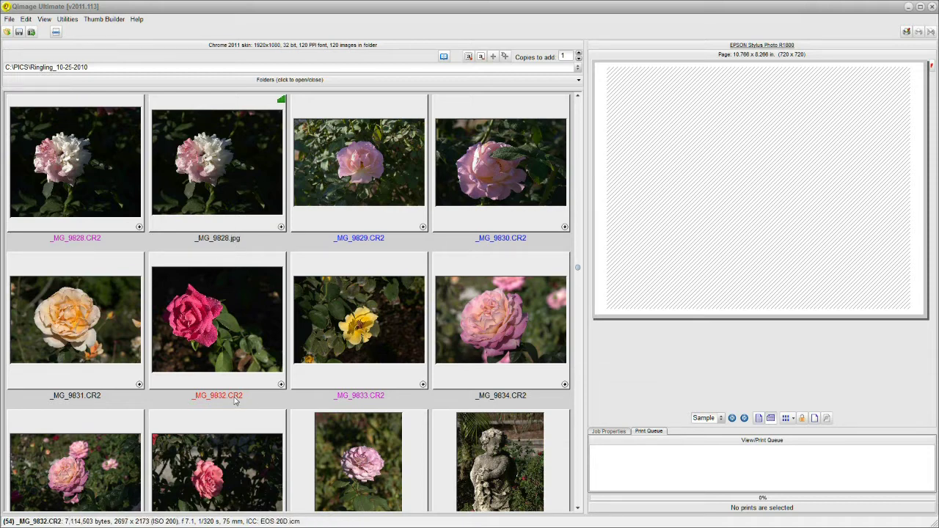
Open the pink rose thumbnail _MG_9832.CR2 in the image editor
{"action": "double_click", "coordinate": [231, 323]}
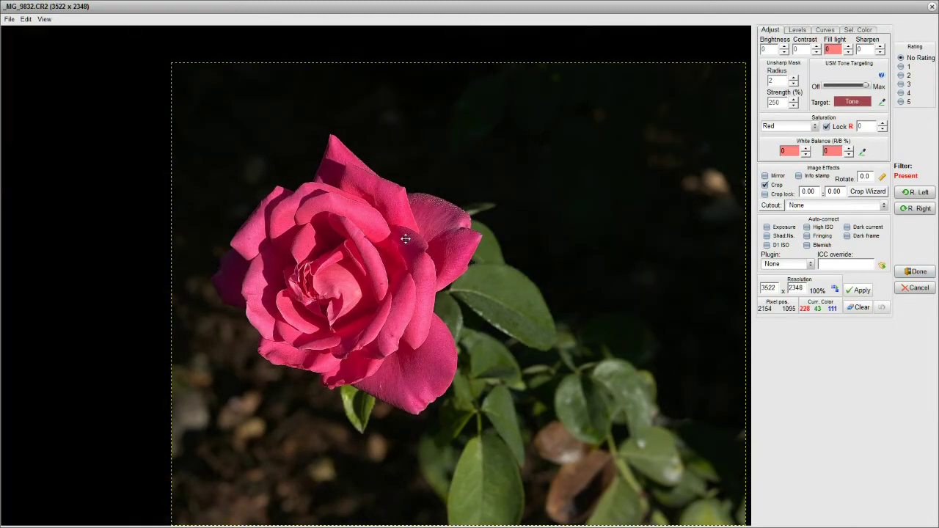
Close the _MG_9832.CR2 editor with Done and select the _MG_9828.jpg thumbnail
{"action": "left_click", "coordinate": [922, 272]}
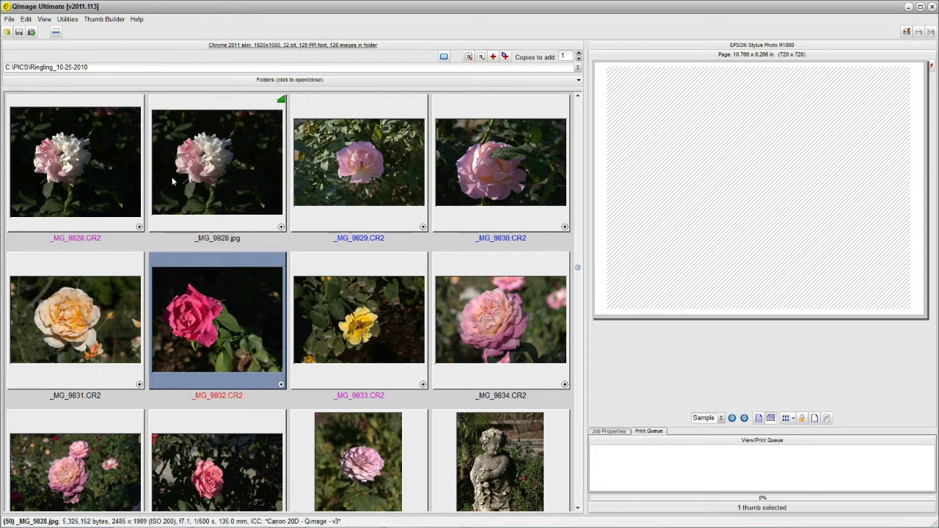
{"action": "left_click", "coordinate": [200, 184]}
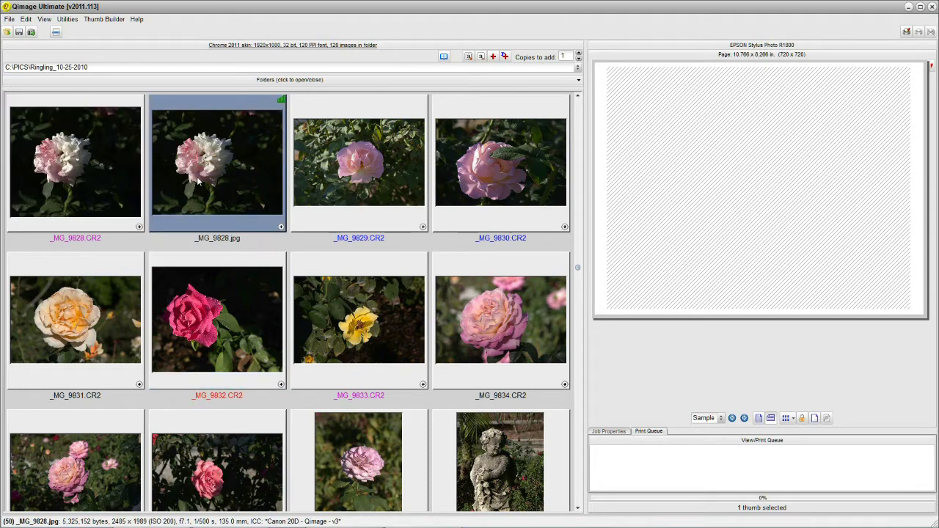
Crop _MG_9828.jpg tightly around the pink-and-white rose to 1693 × 1596 pixels
{"action": "double_click", "coordinate": [248, 185]}
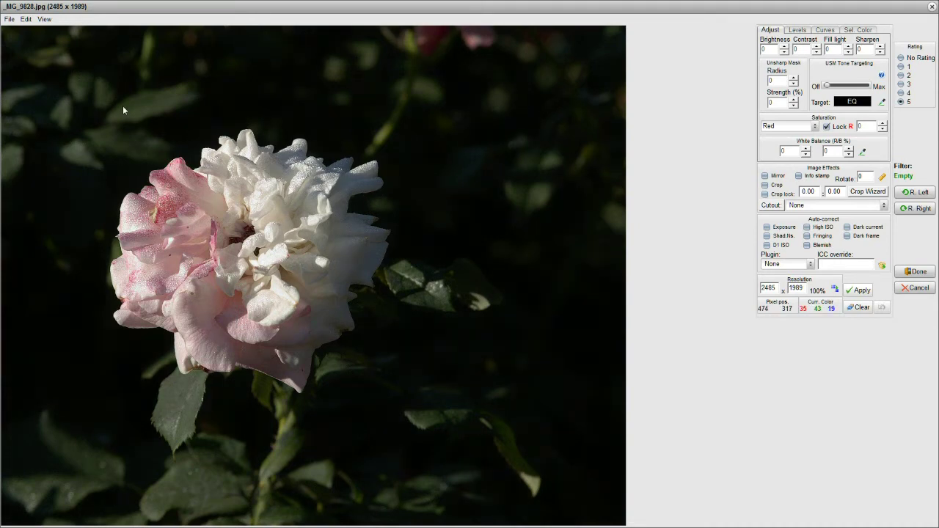
{"action": "left_click_drag", "start_coordinate": [122, 105], "coordinate": [476, 457]}
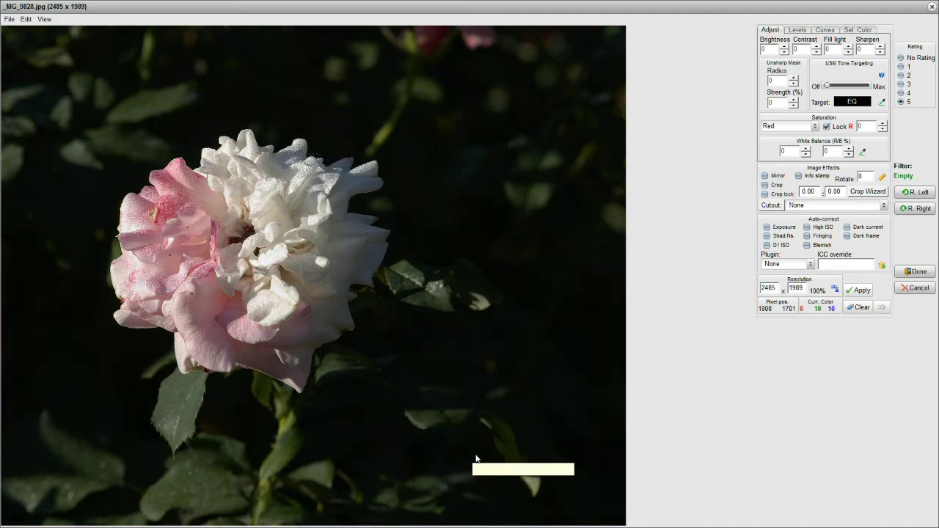
{"action": "left_click_drag", "start_coordinate": [430, 419], "coordinate": [396, 419]}
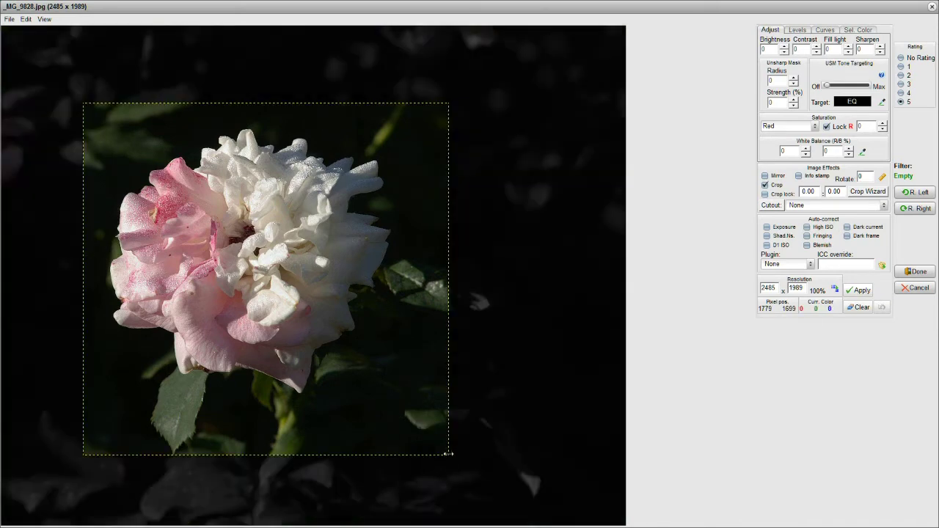
{"action": "left_click", "coordinate": [449, 455]}
{"action": "left_click_drag", "start_coordinate": [507, 502], "coordinate": [509, 504]}
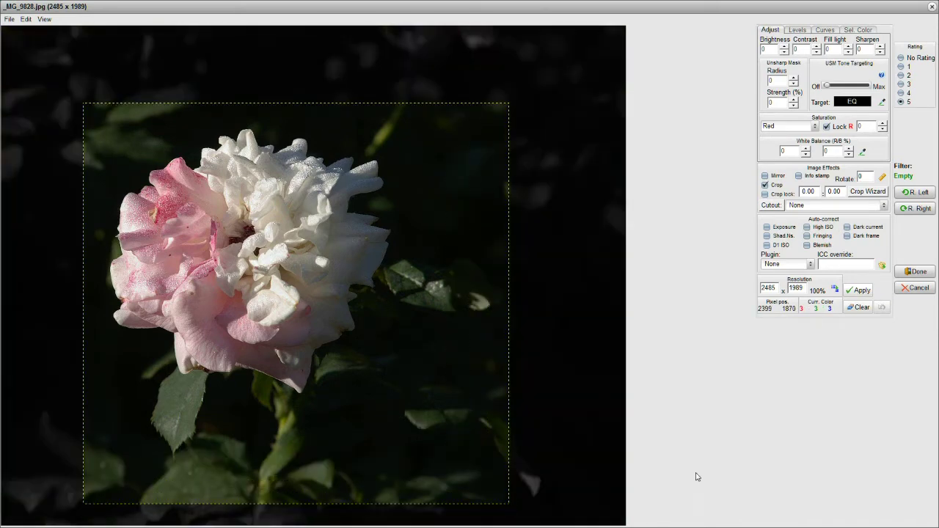
{"action": "left_click", "coordinate": [919, 273]}
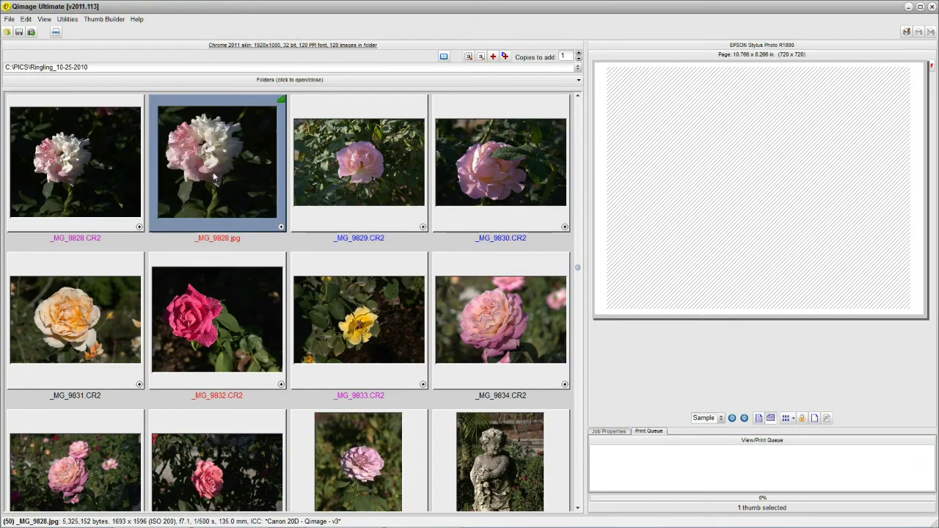
{"action": "right_click", "coordinate": [214, 176]}
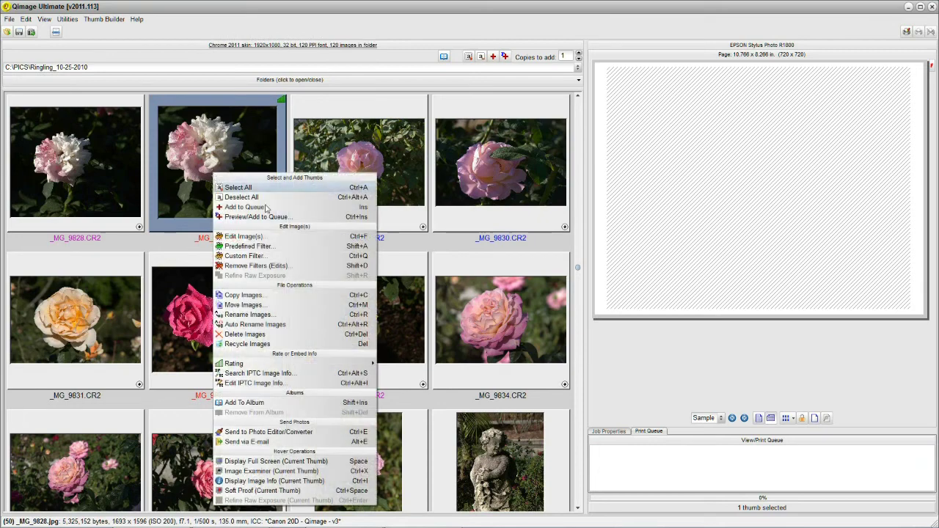
Delete the entire edit filter from _MG_9828.jpg, restoring its 2485 × 1989 size
{"action": "left_click", "coordinate": [256, 267]}
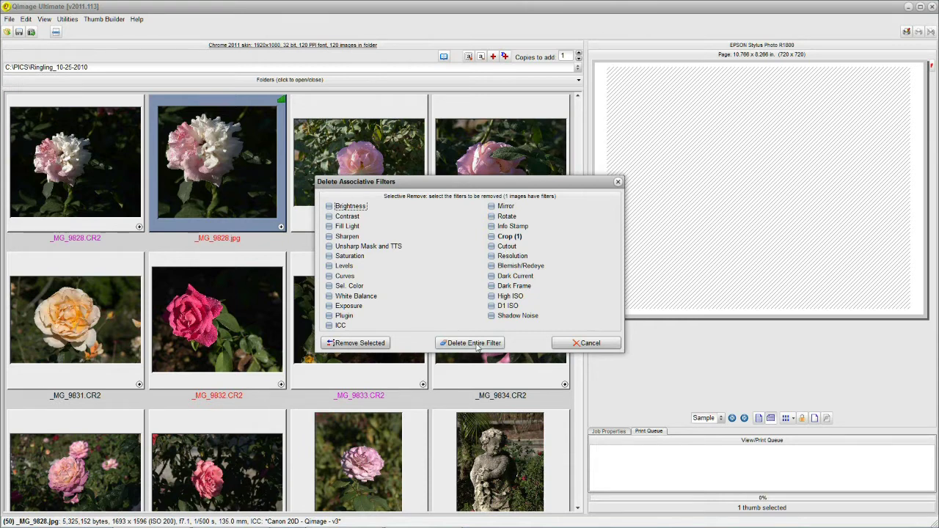
{"action": "left_click", "coordinate": [476, 345]}
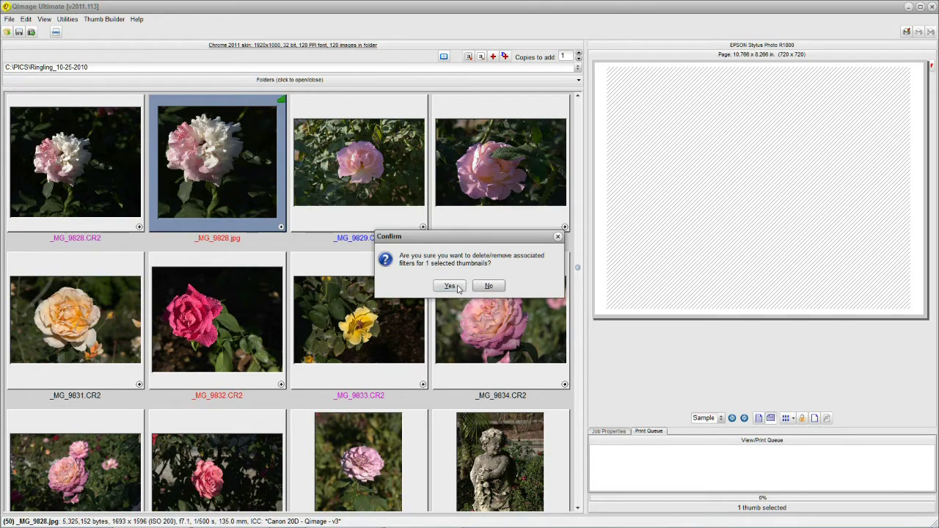
{"action": "left_click", "coordinate": [450, 286]}
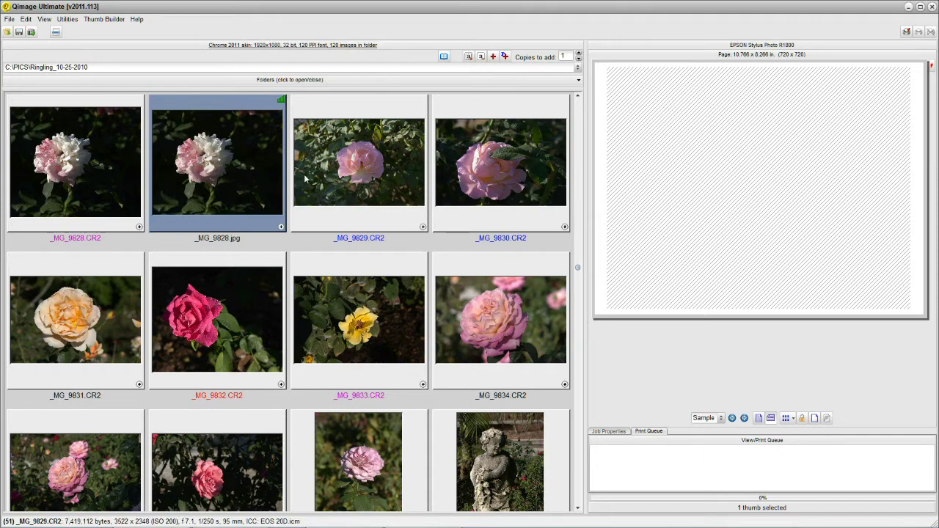
{"action": "right_click", "coordinate": [228, 164]}
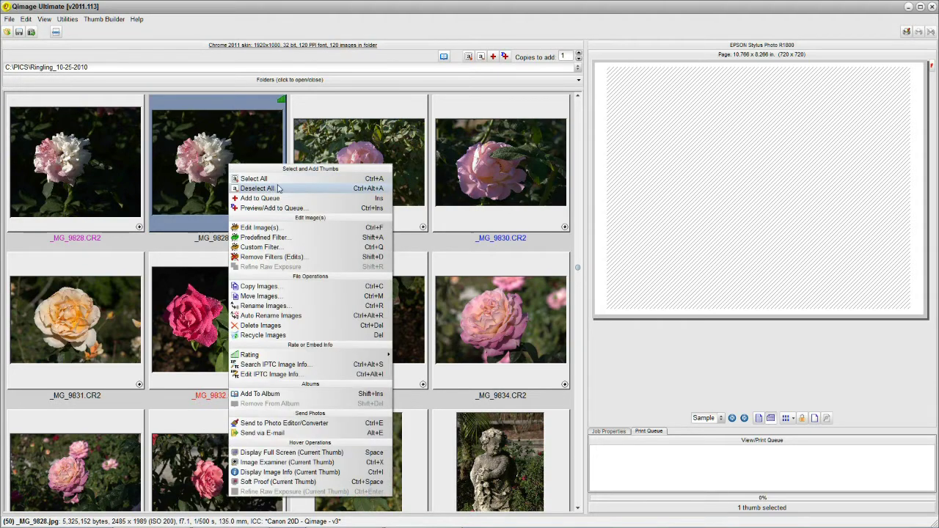
{"action": "right_click", "coordinate": [203, 141]}
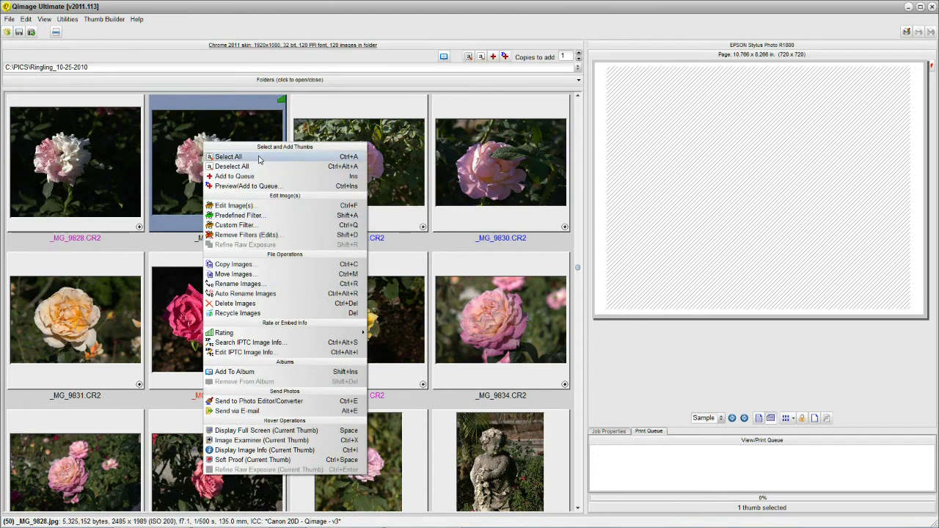
{"action": "left_click", "coordinate": [258, 156]}
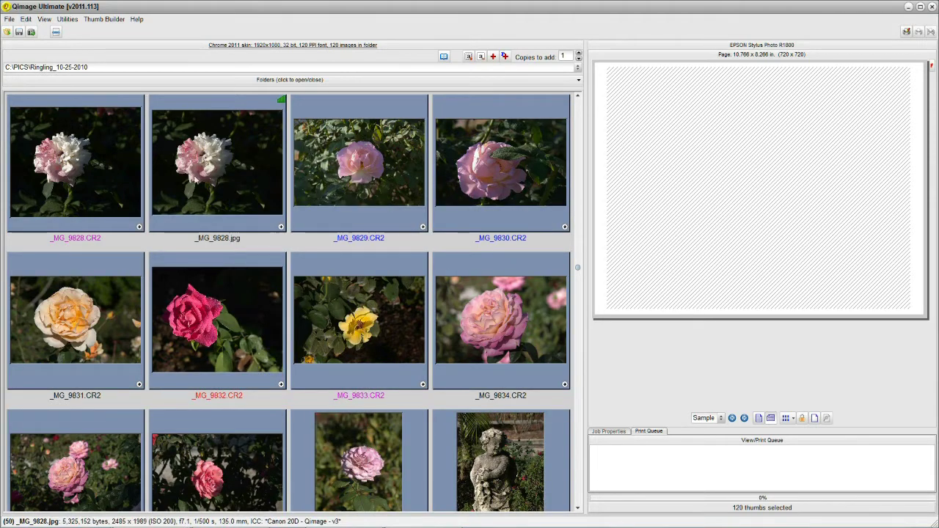
{"action": "right_click", "coordinate": [218, 173]}
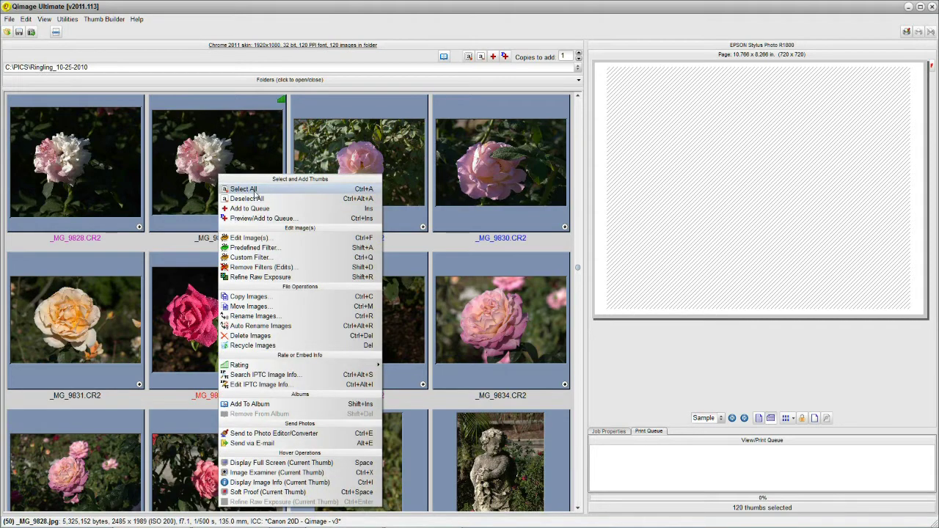
{"action": "left_click", "coordinate": [254, 198]}
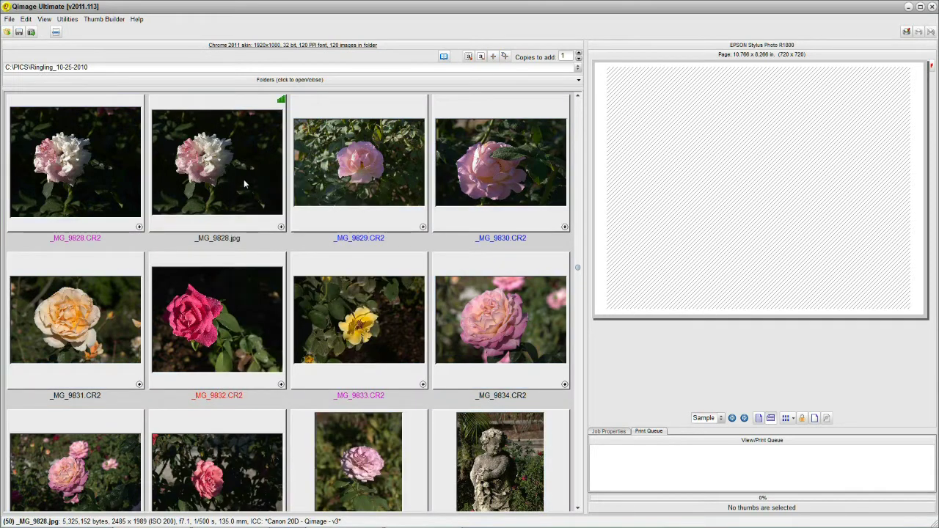
{"action": "left_click", "coordinate": [244, 179]}
{"action": "right_click", "coordinate": [244, 179]}
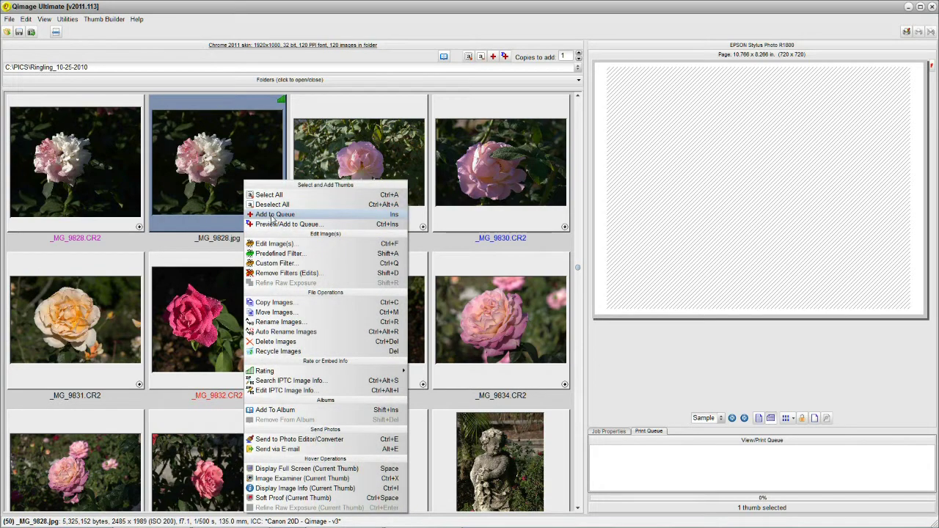
{"action": "left_click", "coordinate": [273, 214]}
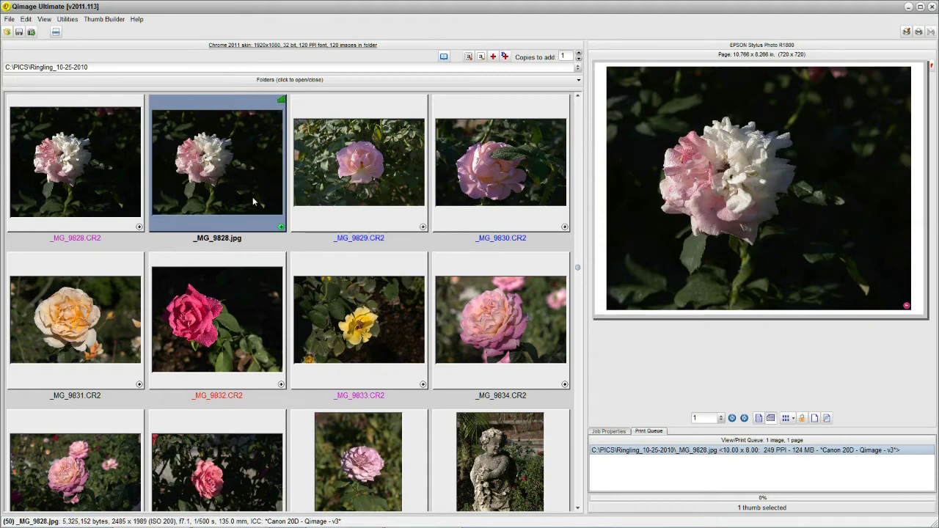
{"action": "left_click", "coordinate": [907, 305]}
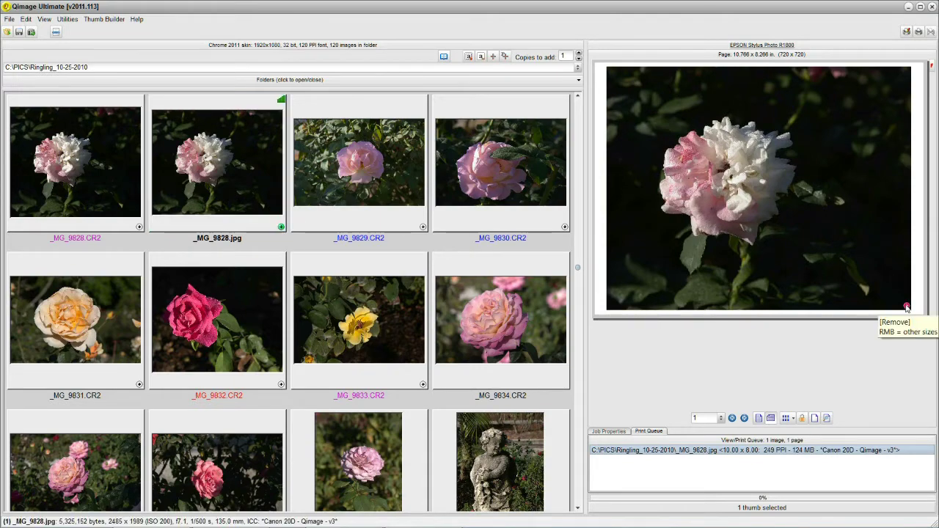
{"action": "right_click", "coordinate": [213, 189]}
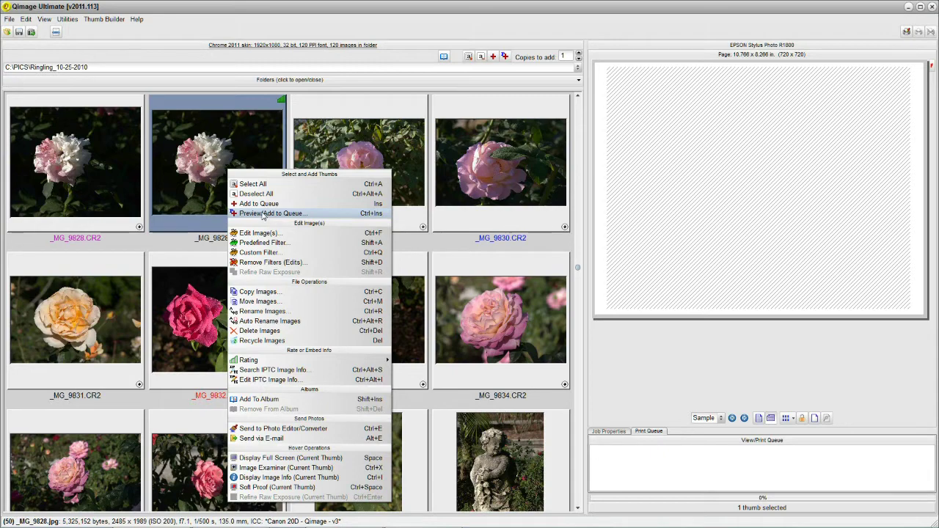
{"action": "left_click", "coordinate": [262, 214]}
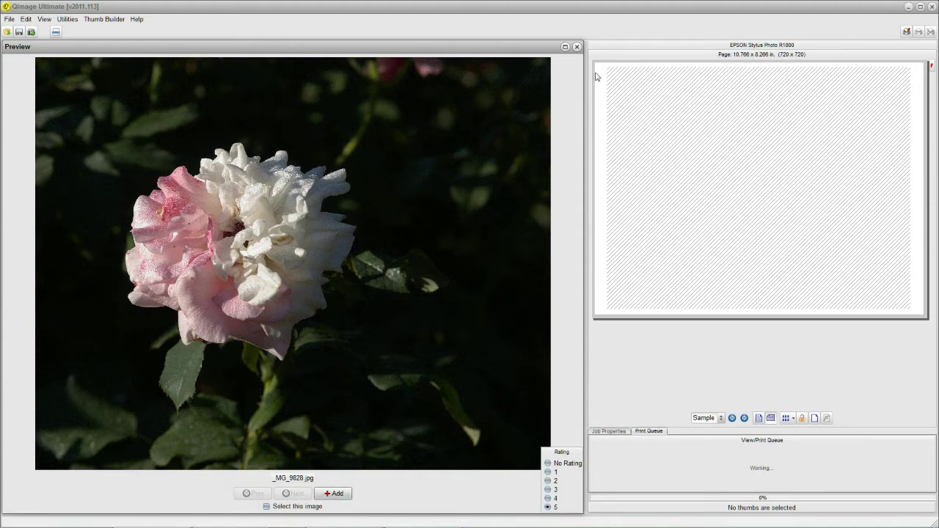
{"action": "left_click", "coordinate": [577, 47]}
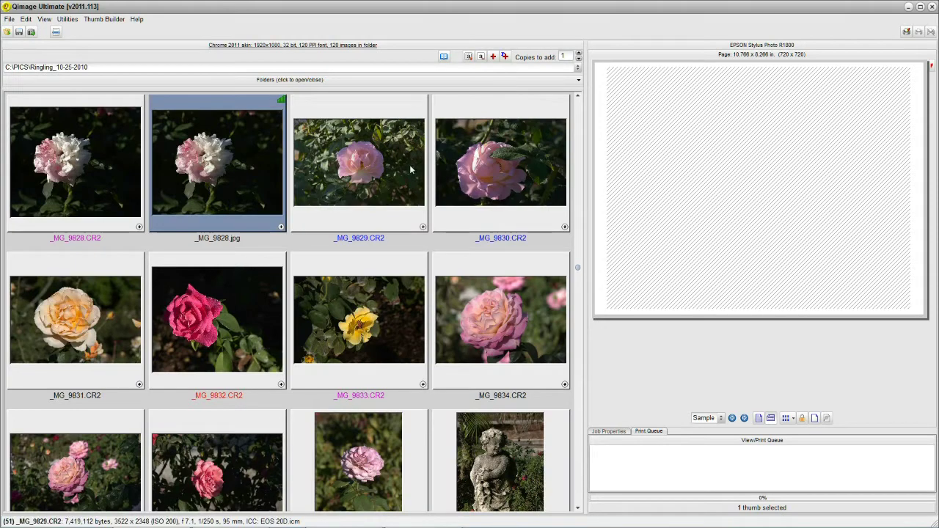
Select all 120 thumbnails and step through them in the Preview window
{"action": "right_click", "coordinate": [225, 179]}
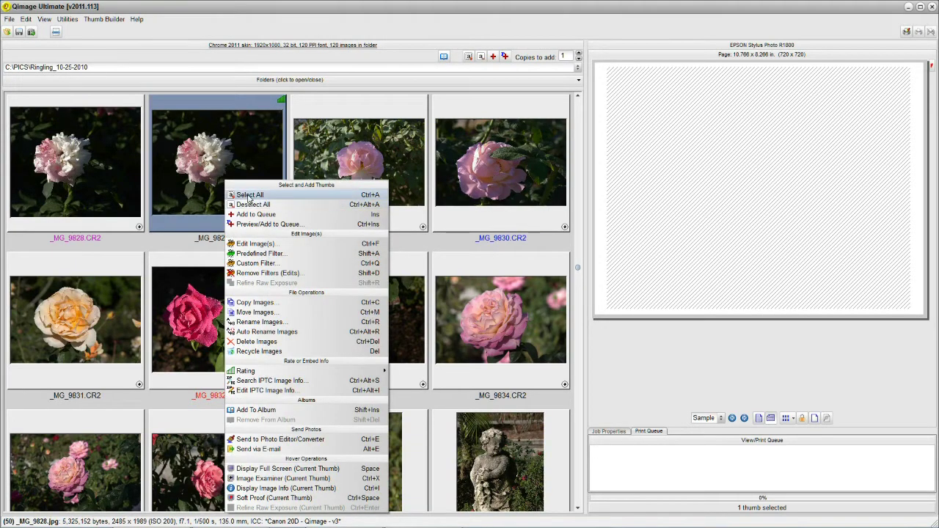
{"action": "left_click", "coordinate": [248, 195]}
{"action": "right_click", "coordinate": [246, 190]}
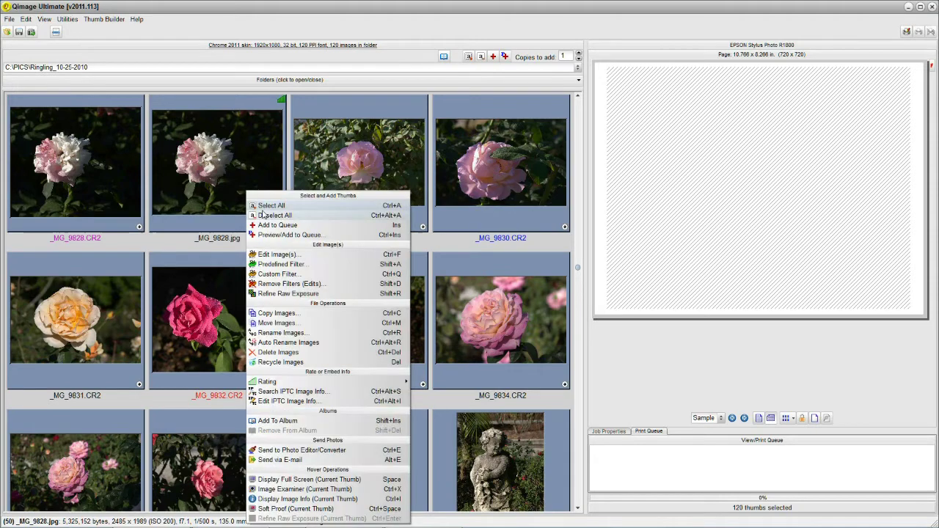
{"action": "left_click", "coordinate": [267, 237]}
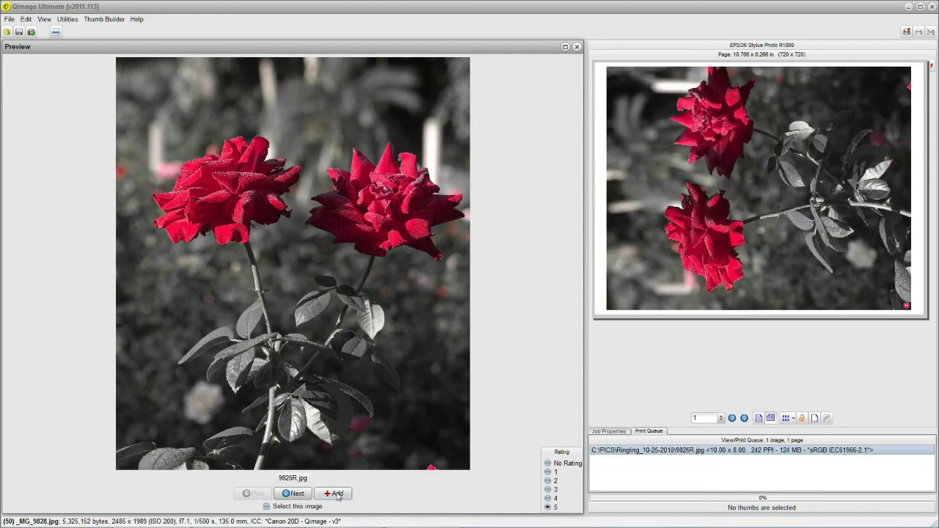
Add _MG_7584.CR2 and _MG_8500.CR2 to the print queue, then close the preview
{"action": "left_click", "coordinate": [294, 496]}
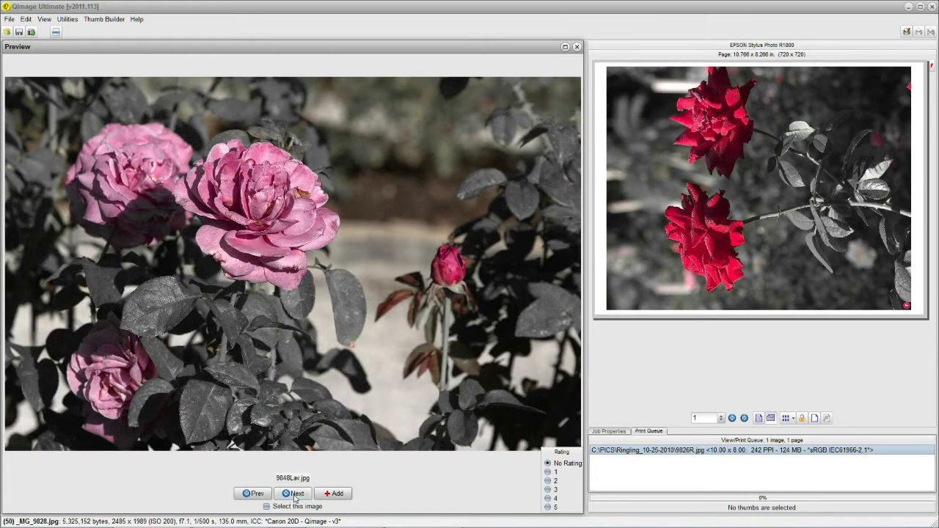
{"action": "left_click", "coordinate": [300, 496]}
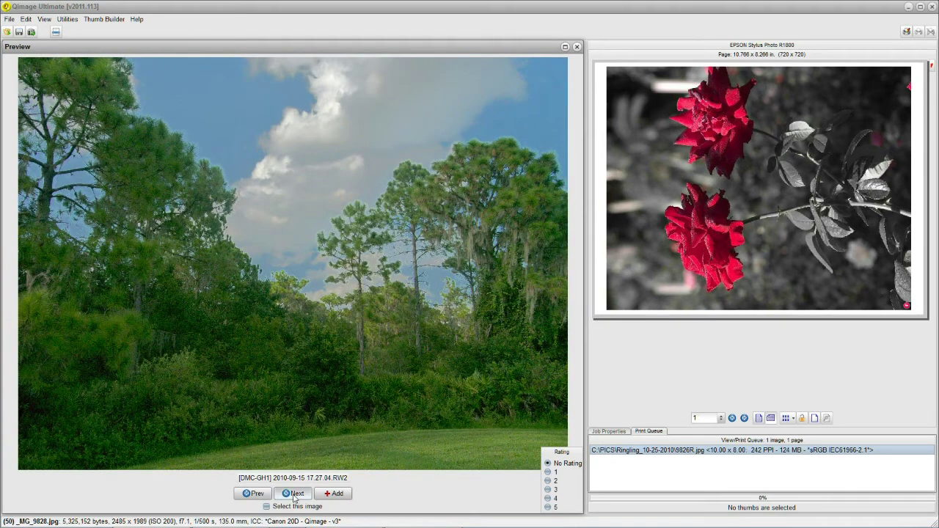
{"action": "left_click", "coordinate": [294, 496]}
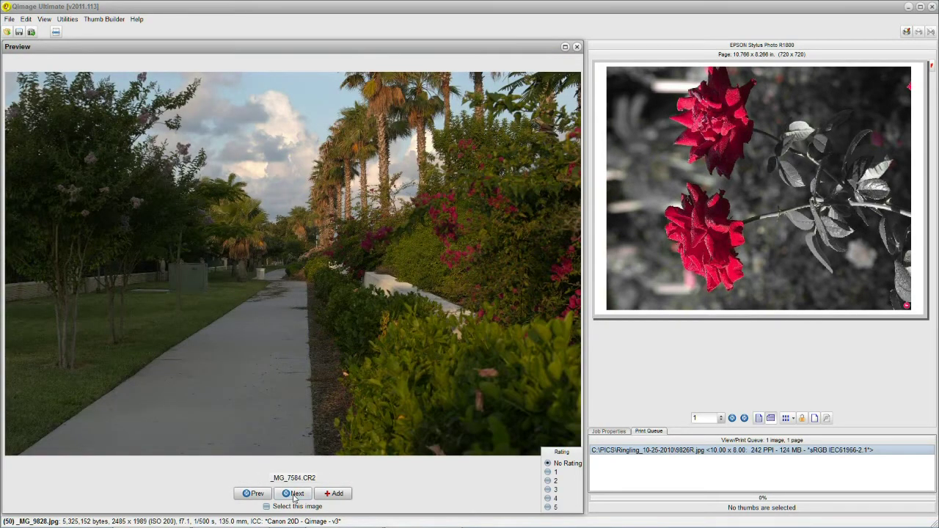
{"action": "left_click", "coordinate": [330, 494]}
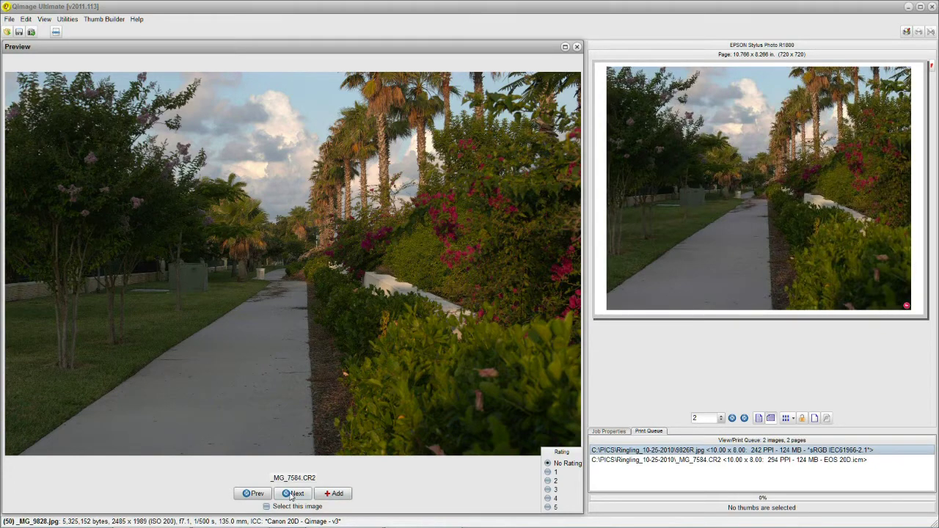
{"action": "left_click", "coordinate": [292, 495]}
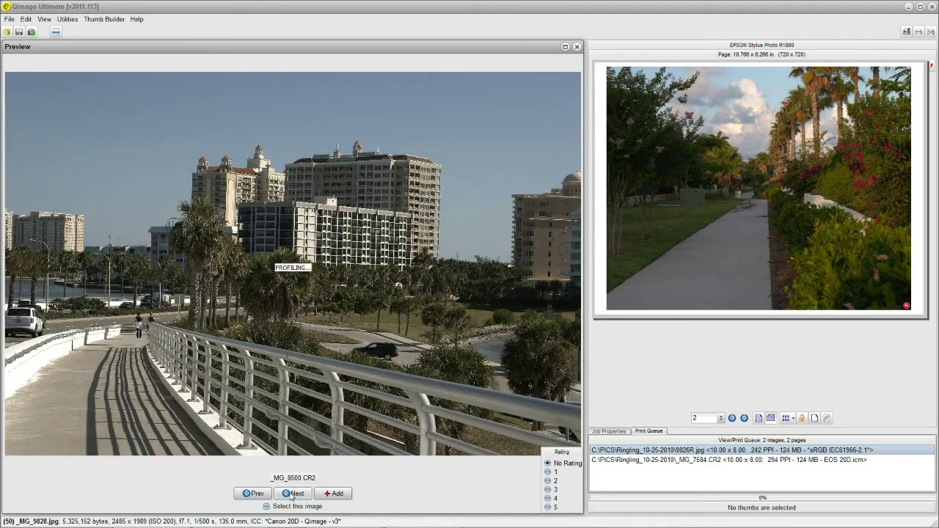
{"action": "left_click", "coordinate": [334, 494]}
{"action": "left_click", "coordinate": [295, 494]}
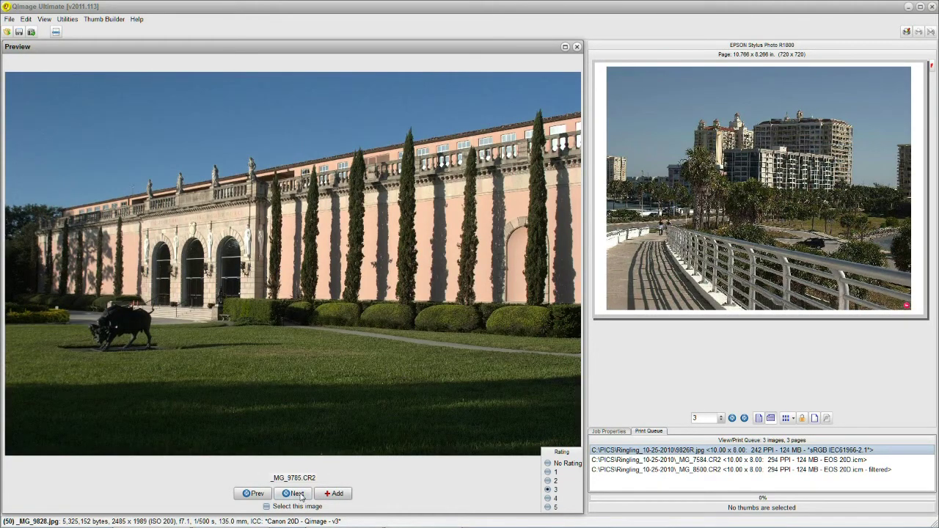
{"action": "left_click", "coordinate": [299, 496]}
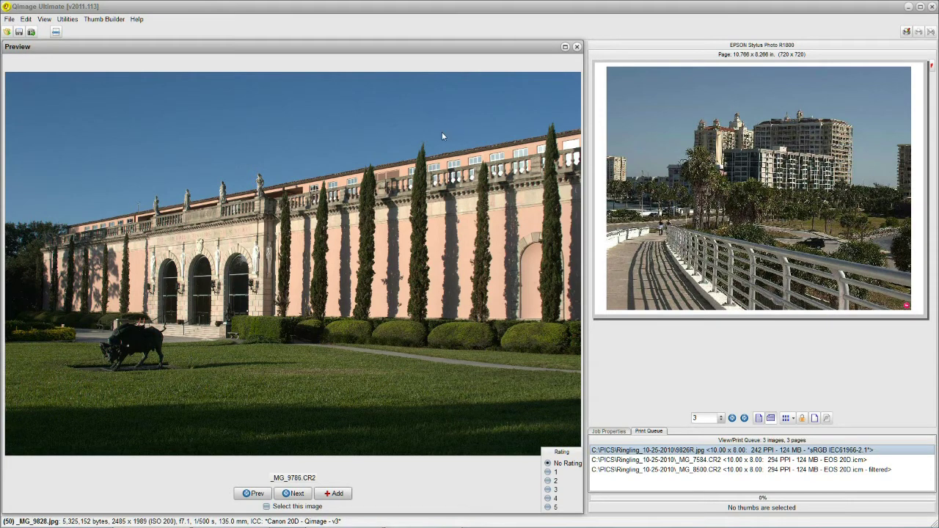
{"action": "left_click", "coordinate": [577, 48]}
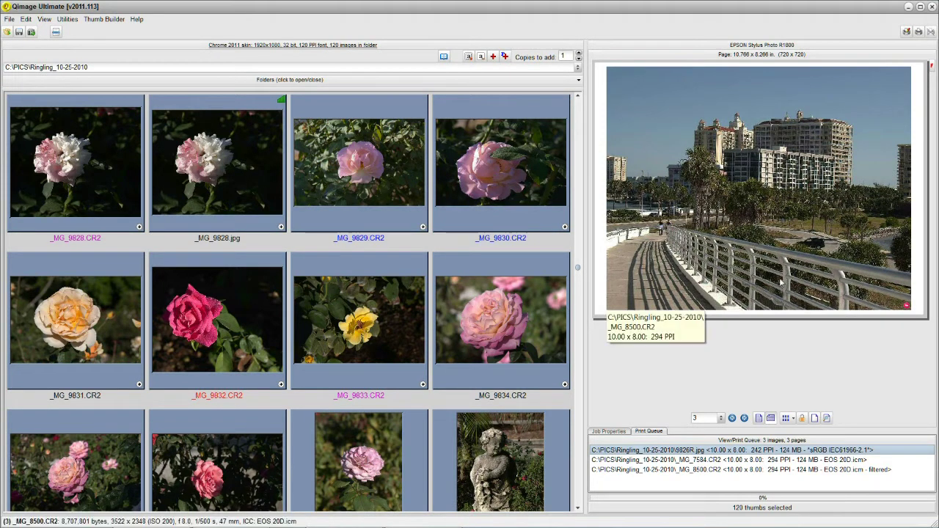
Remove all three images from the print queue
{"action": "left_click", "coordinate": [908, 306]}
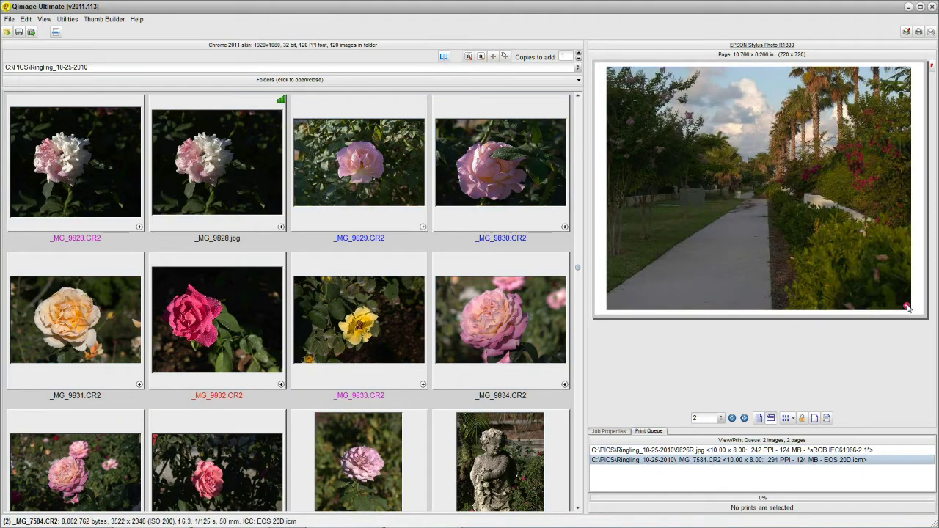
{"action": "left_click", "coordinate": [907, 307]}
{"action": "left_click", "coordinate": [908, 306]}
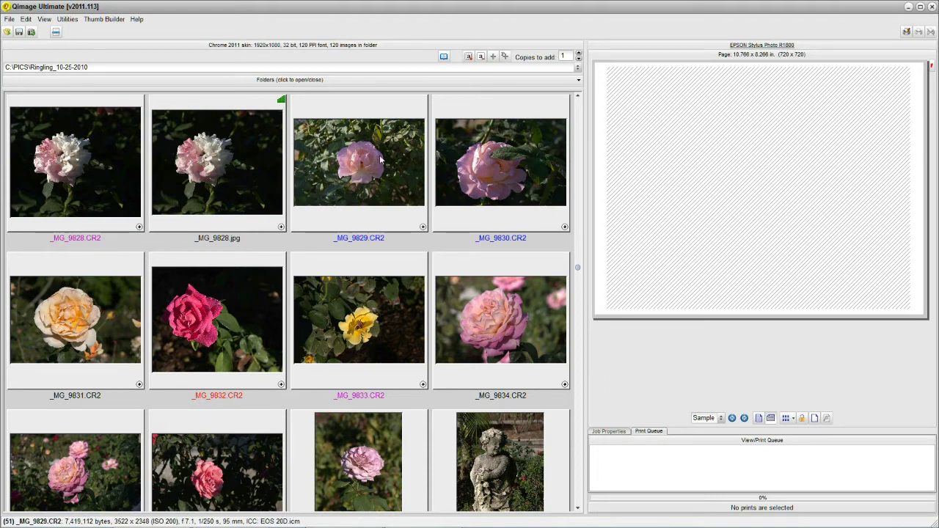
Change _MG_9828.jpg's rating to 4 in its preview, then close the preview
{"action": "left_click", "coordinate": [250, 173]}
{"action": "right_click", "coordinate": [250, 173]}
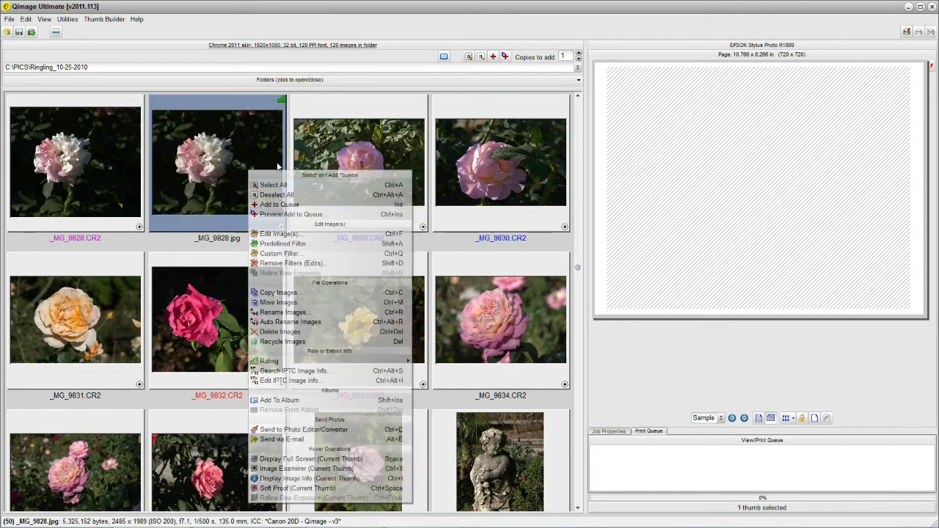
{"action": "left_click", "coordinate": [300, 218]}
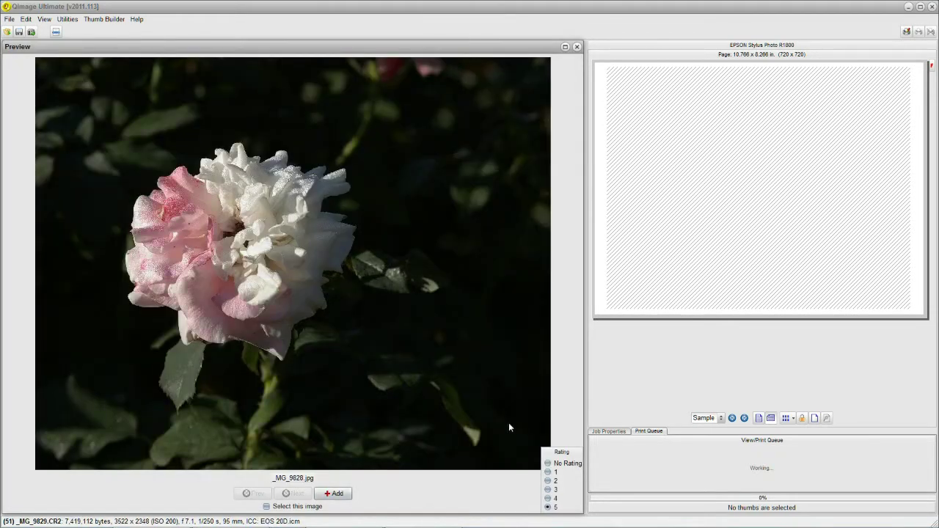
{"action": "left_click", "coordinate": [548, 490]}
{"action": "left_click", "coordinate": [547, 499]}
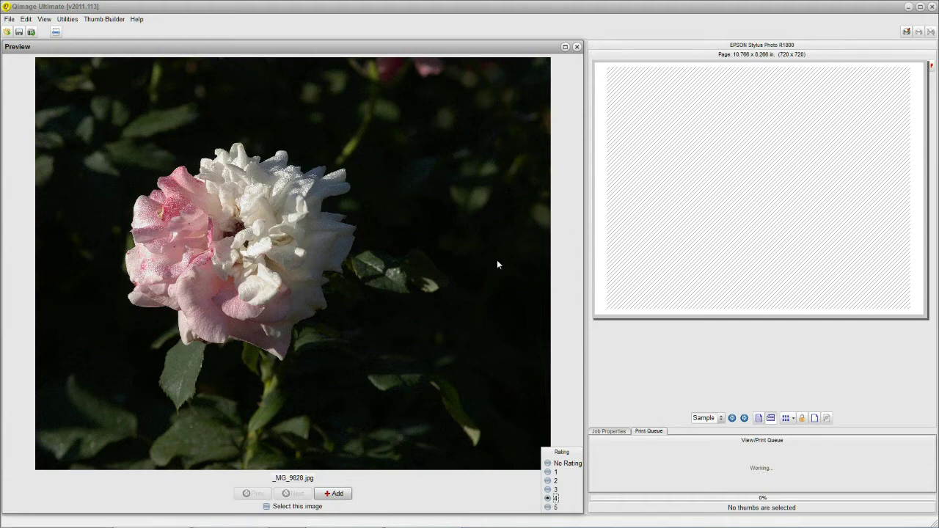
{"action": "left_click", "coordinate": [577, 46]}
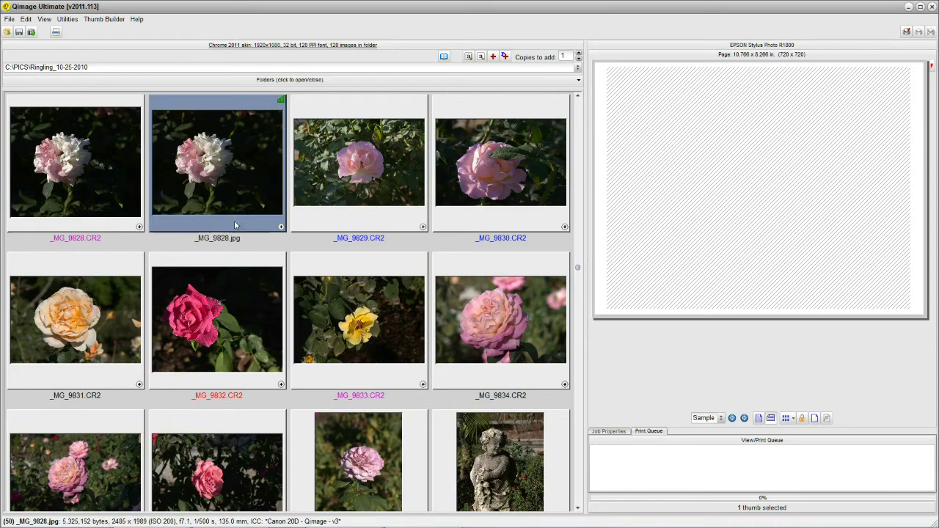
Look over _MG_9828.jpg's context menu, then add _MG_9829.CR2 and _MG_9830.CR2 to the selection
{"action": "right_click", "coordinate": [229, 171]}
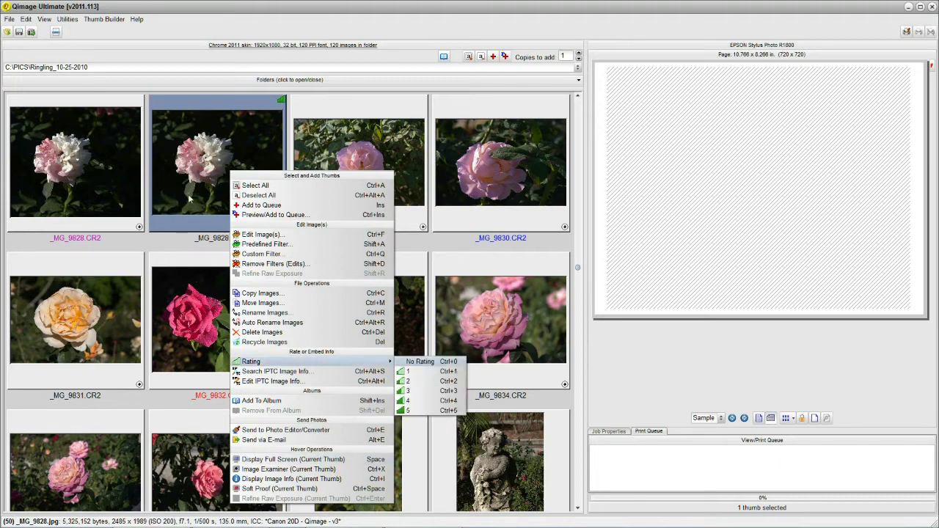
{"action": "left_click", "coordinate": [190, 240]}
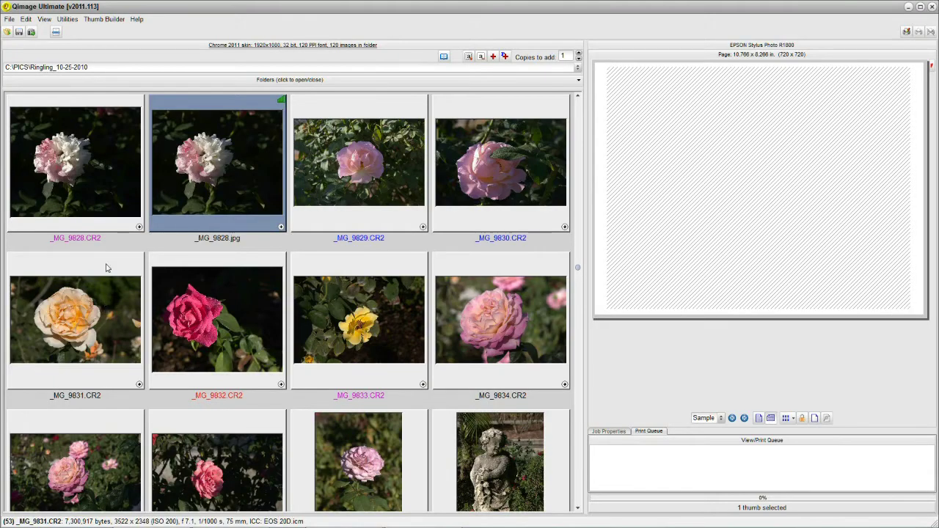
{"action": "left_click", "coordinate": [367, 192]}
{"action": "left_click", "coordinate": [465, 196]}
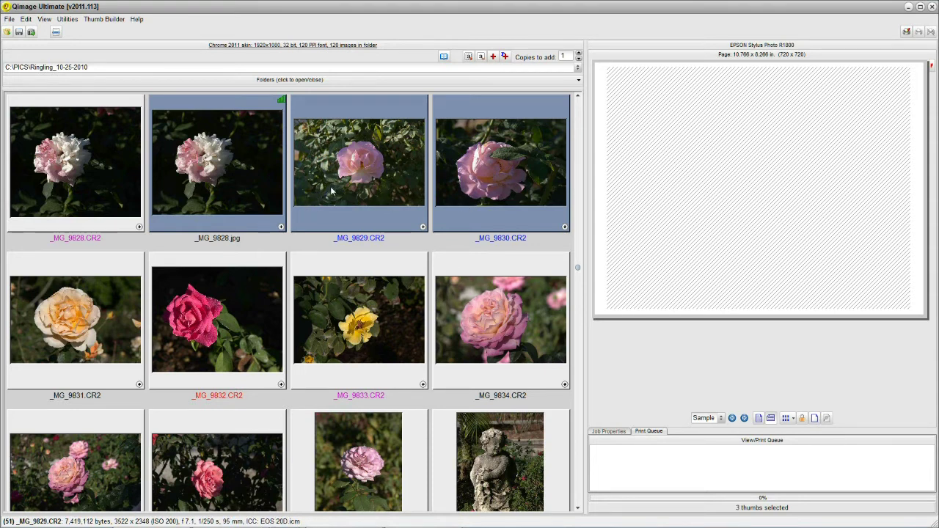
{"action": "right_click", "coordinate": [229, 179]}
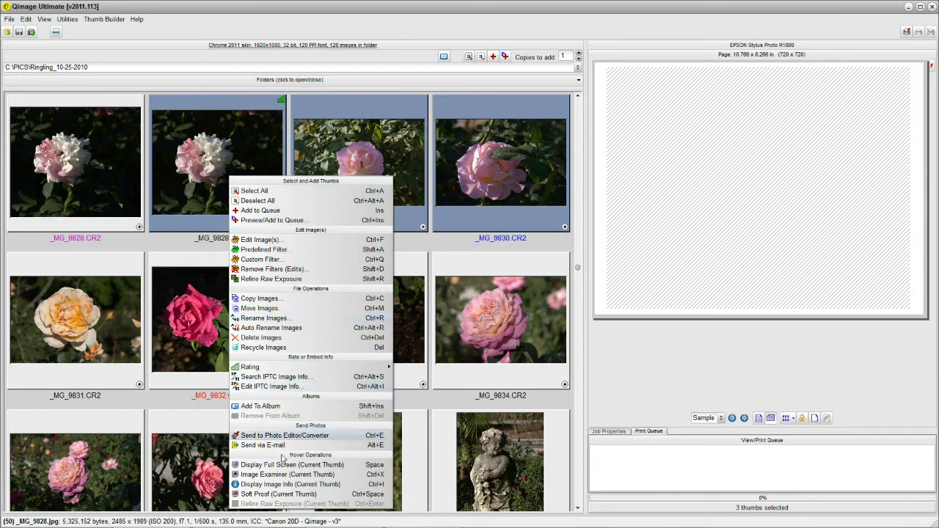
{"action": "left_click", "coordinate": [280, 487]}
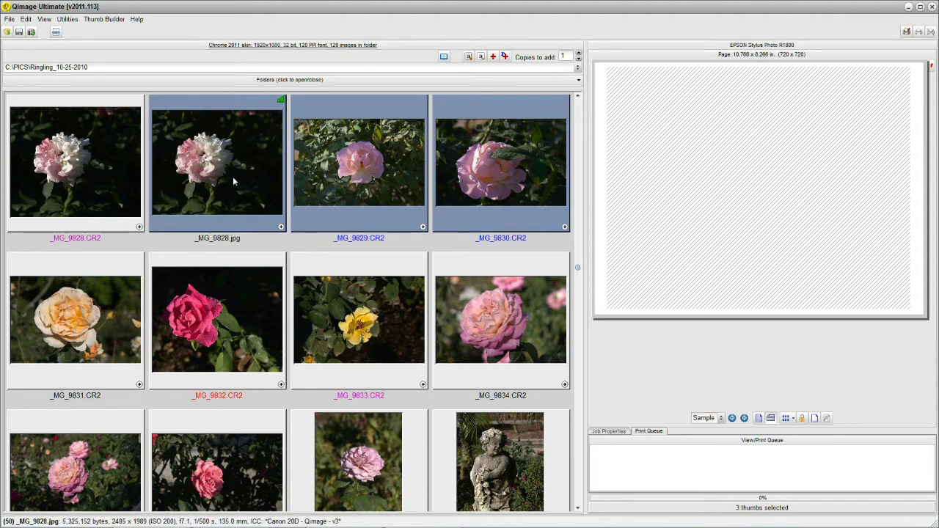
View red rose _MG_9832.CR2 in Image Examiner at fit, half-size and close-up zoom, then close it
{"action": "left_click", "coordinate": [246, 318]}
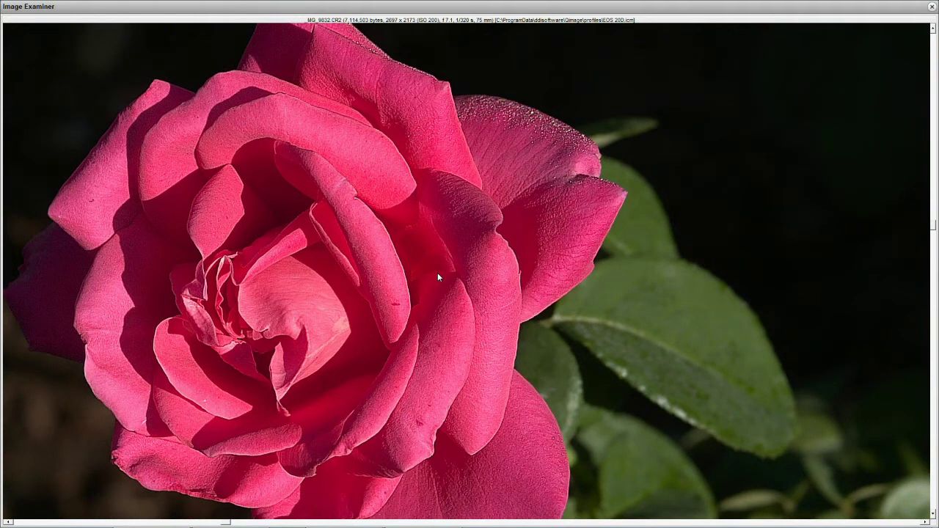
{"action": "left_click", "coordinate": [437, 273]}
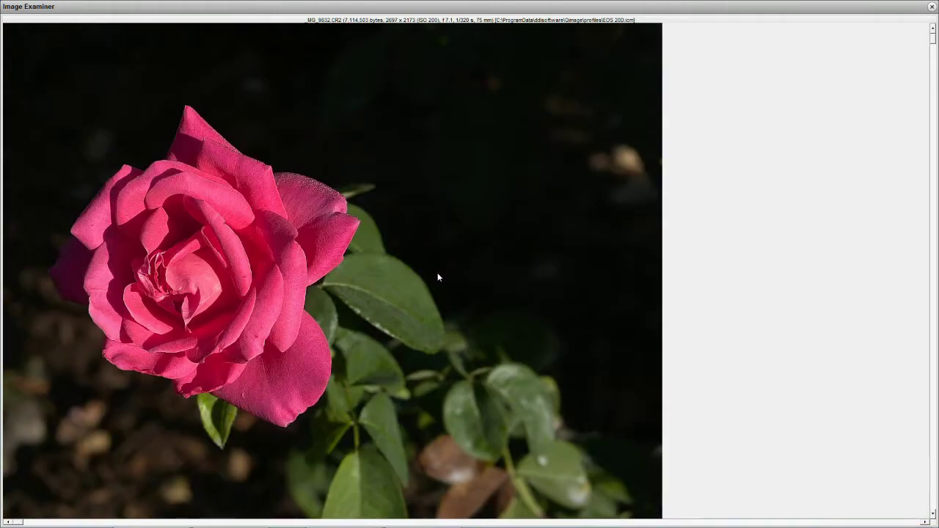
{"action": "left_click", "coordinate": [438, 273]}
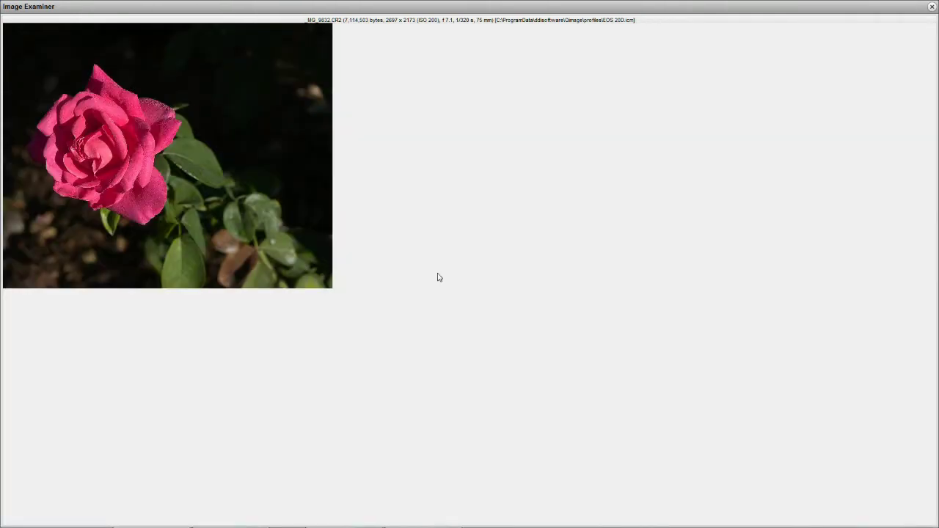
{"action": "left_click", "coordinate": [438, 277]}
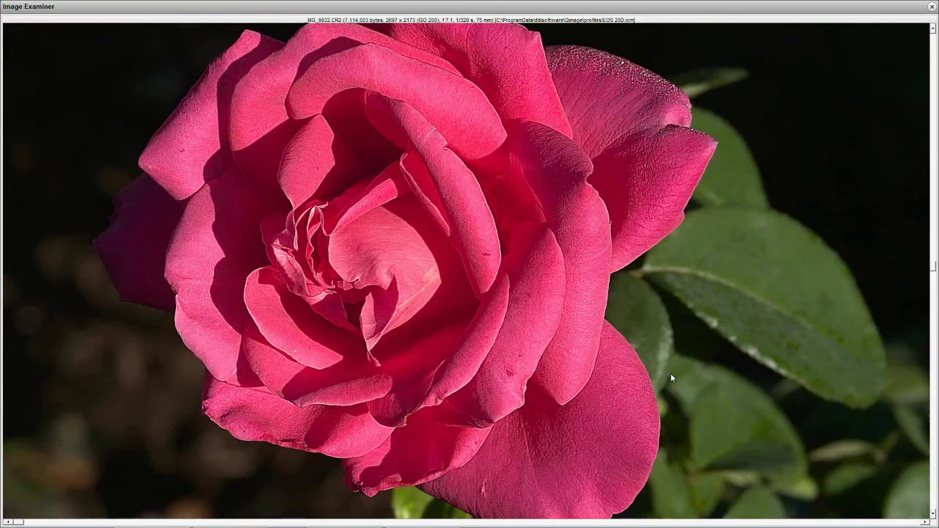
{"action": "right_click", "coordinate": [671, 374]}
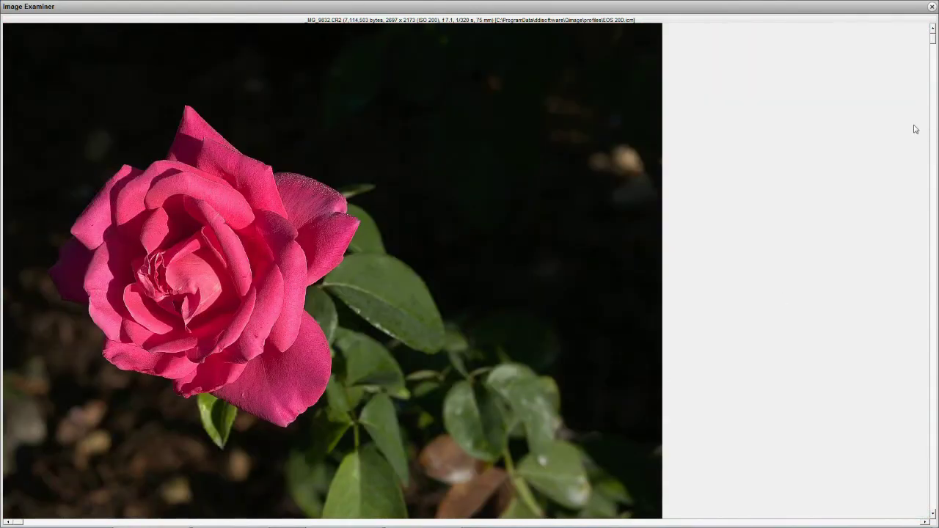
{"action": "key", "text": "Escape"}
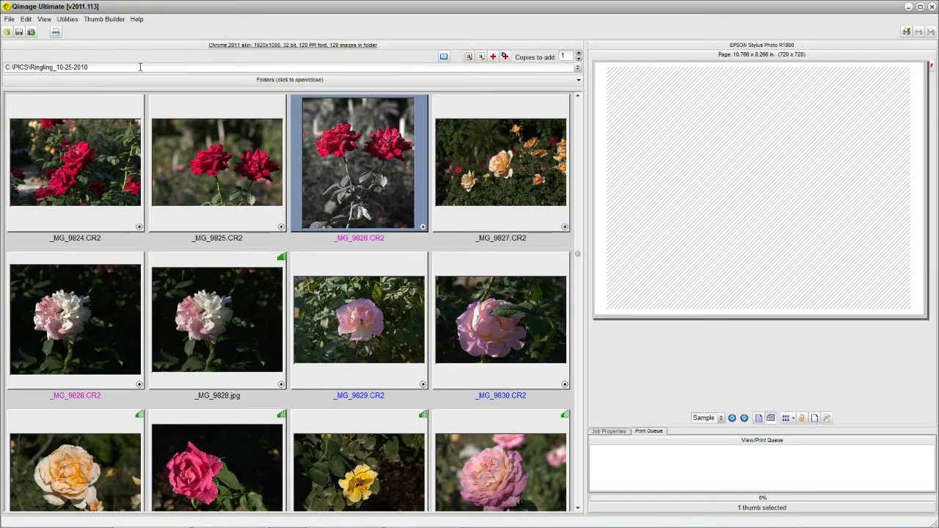
Give _MG_9826.CR2 a rating of 4
{"action": "right_click", "coordinate": [367, 151]}
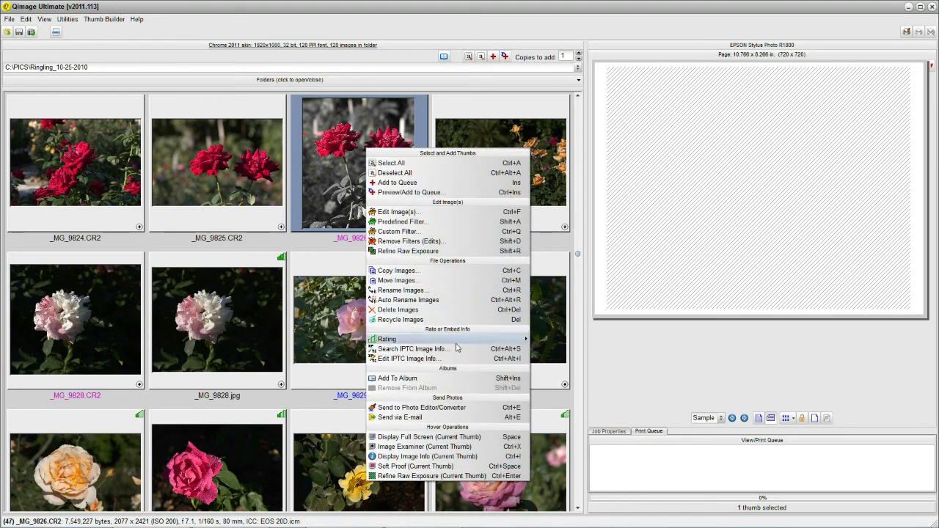
{"action": "mouse_move", "coordinate": [490, 339]}
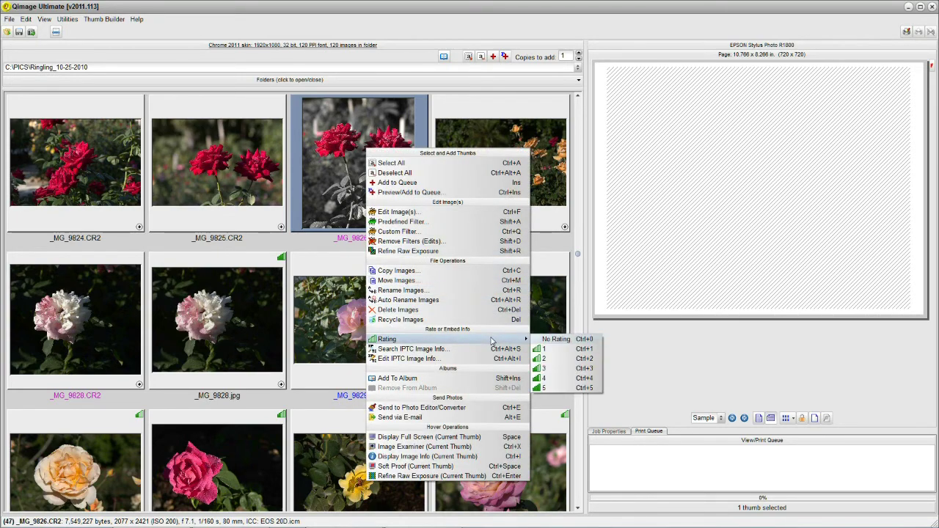
{"action": "left_click", "coordinate": [557, 378]}
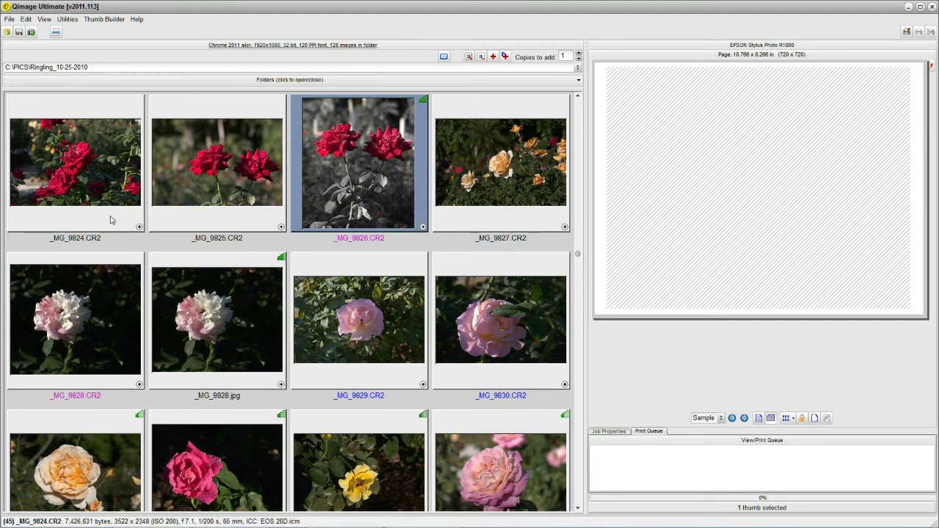
Enable Presort by Rating in the Thumb Sort preferences
{"action": "left_click", "coordinate": [26, 20]}
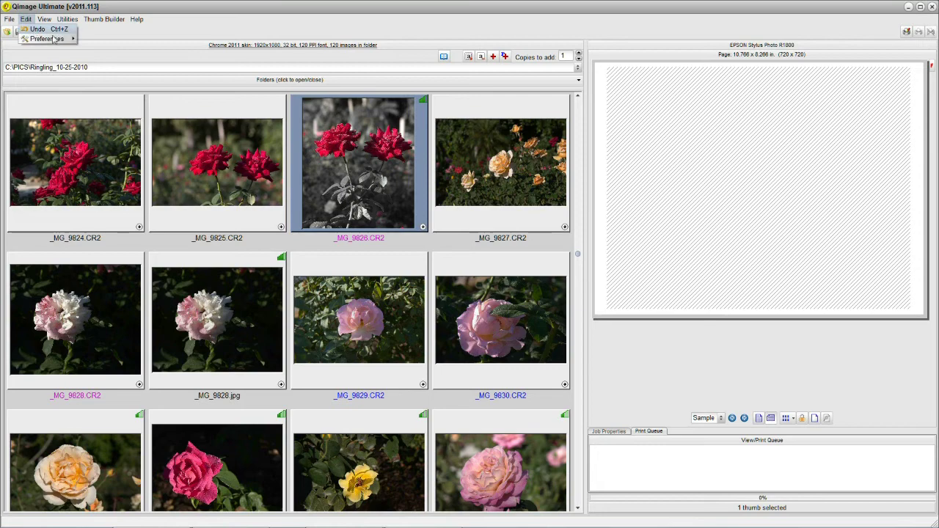
{"action": "mouse_move", "coordinate": [53, 39]}
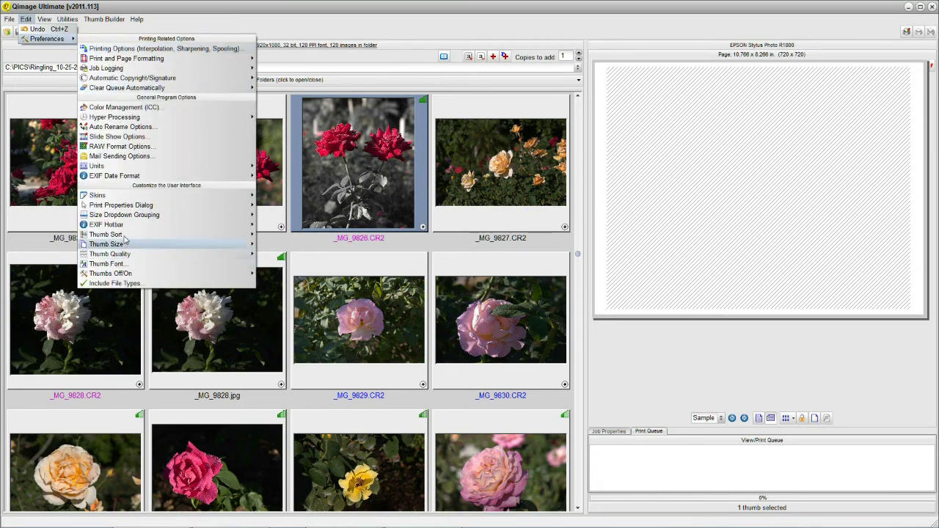
{"action": "mouse_move", "coordinate": [126, 235]}
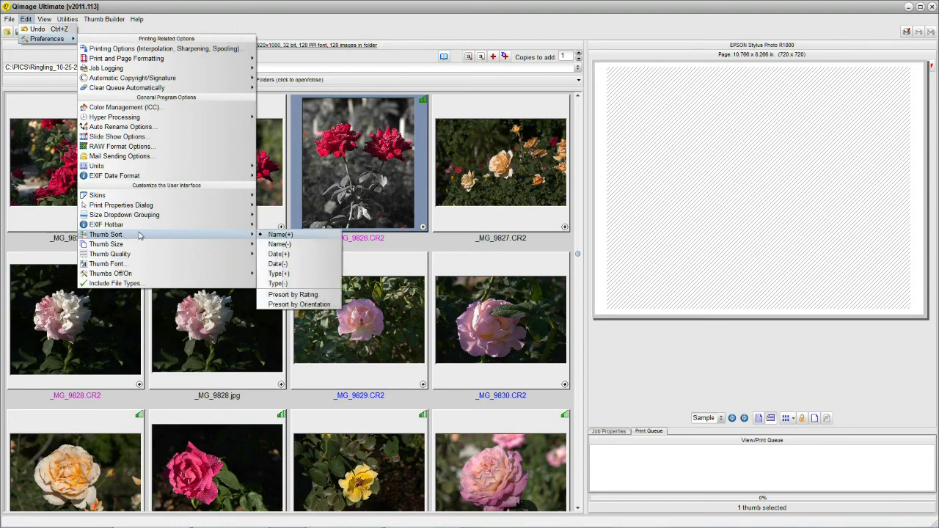
{"action": "left_click", "coordinate": [315, 296]}
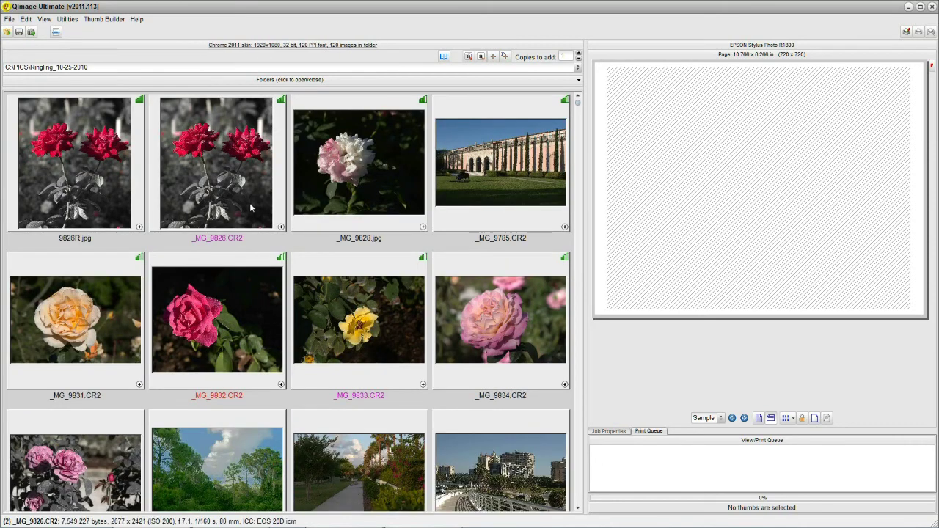